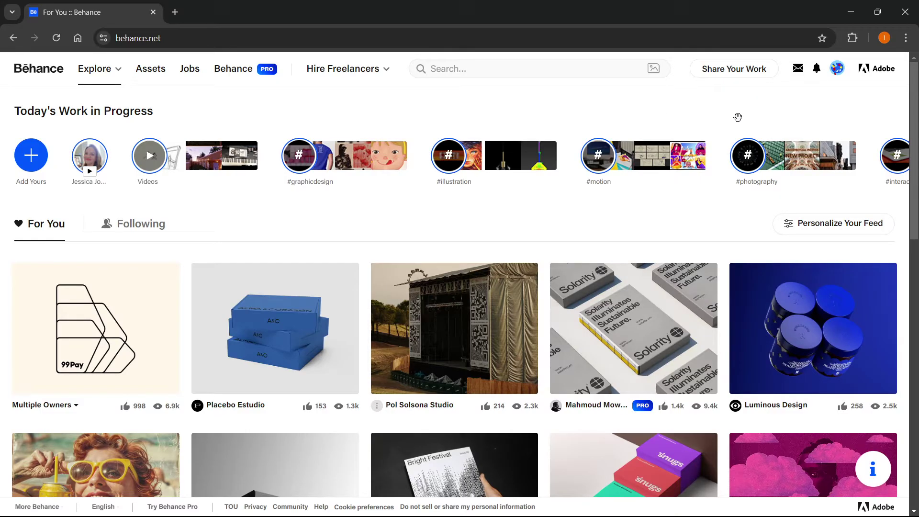
# Show the Share Your Work menu with Project, Service, Work In Progress and Livestream.
pyautogui.moveTo(722, 72)
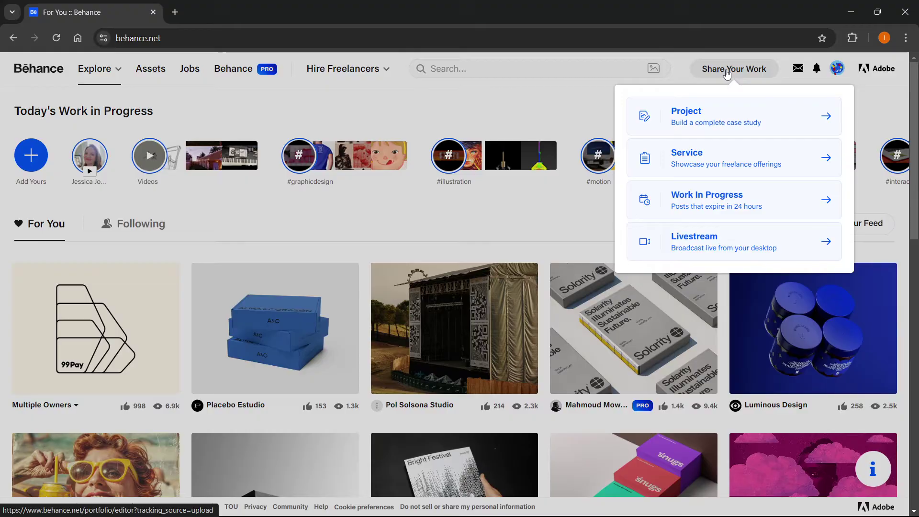
# Open the New Service form from the share menu, then close it without creating a service.
pyautogui.click(718, 160)
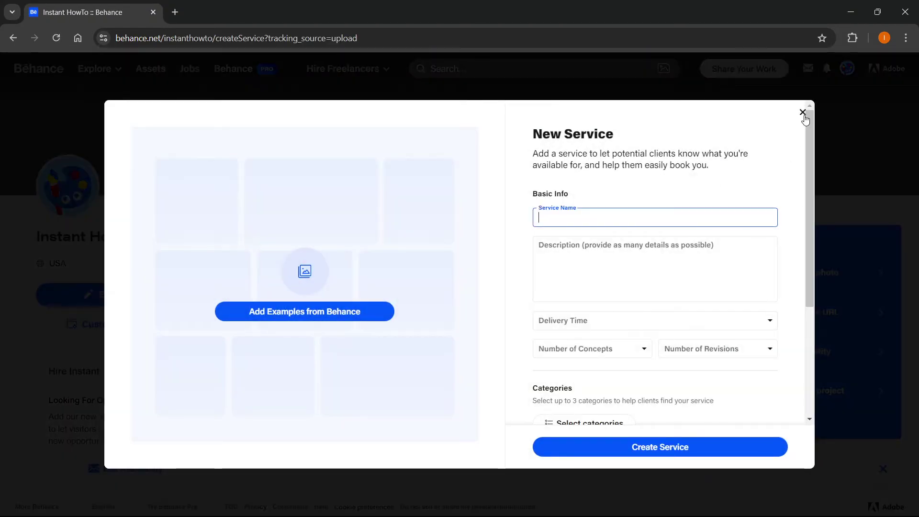
pyautogui.click(803, 114)
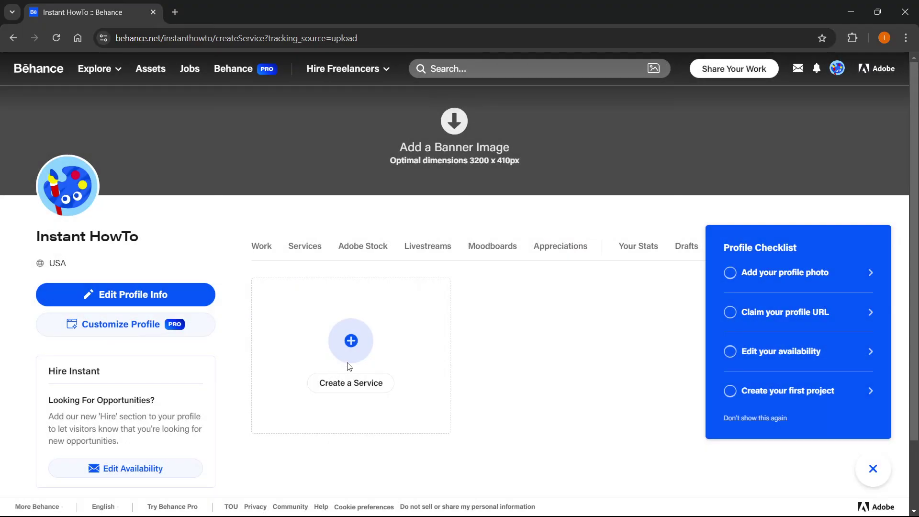
pyautogui.click(358, 383)
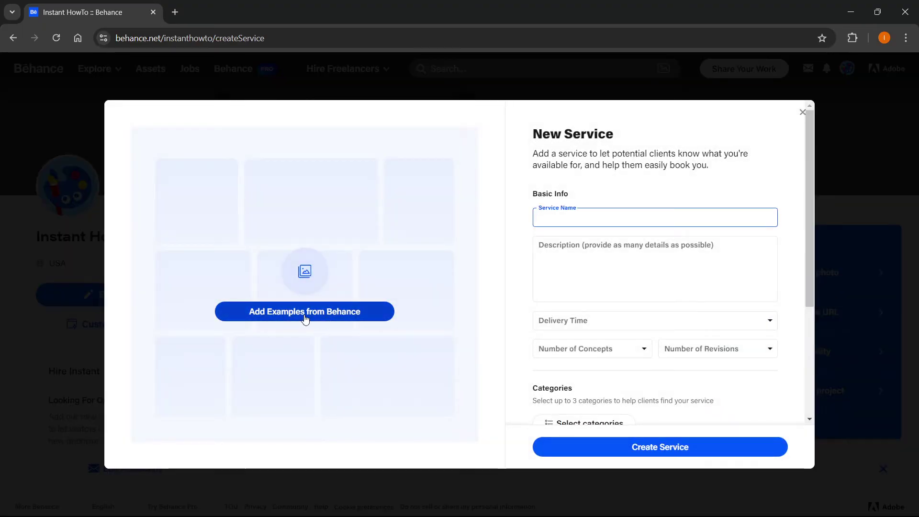
pyautogui.scroll(-1, 543, 270)
pyautogui.scroll(-3, 543, 270)
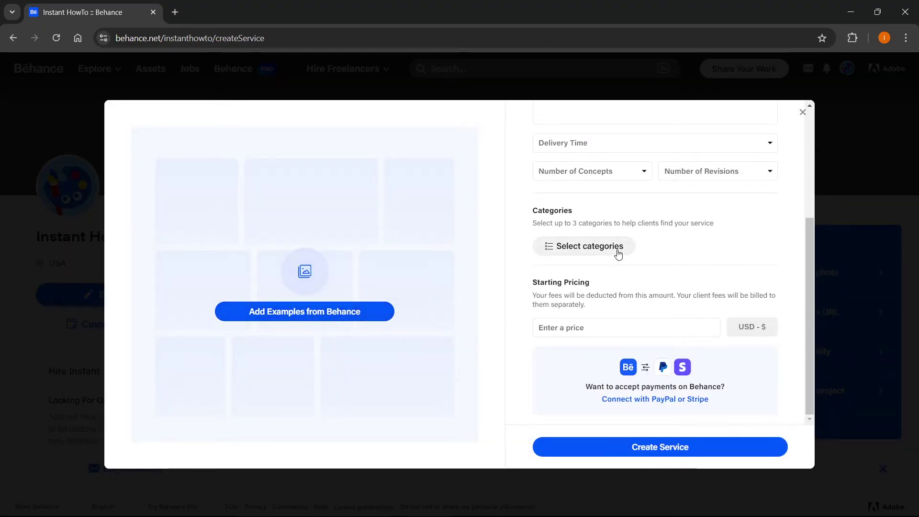
pyautogui.scroll(4, 615, 254)
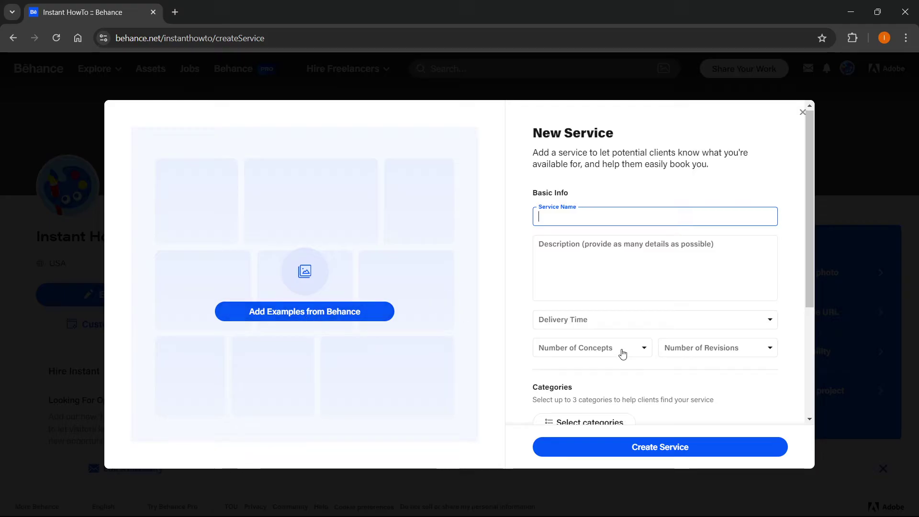
pyautogui.scroll(-2, 623, 348)
pyautogui.scroll(2, 619, 318)
pyautogui.click(802, 113)
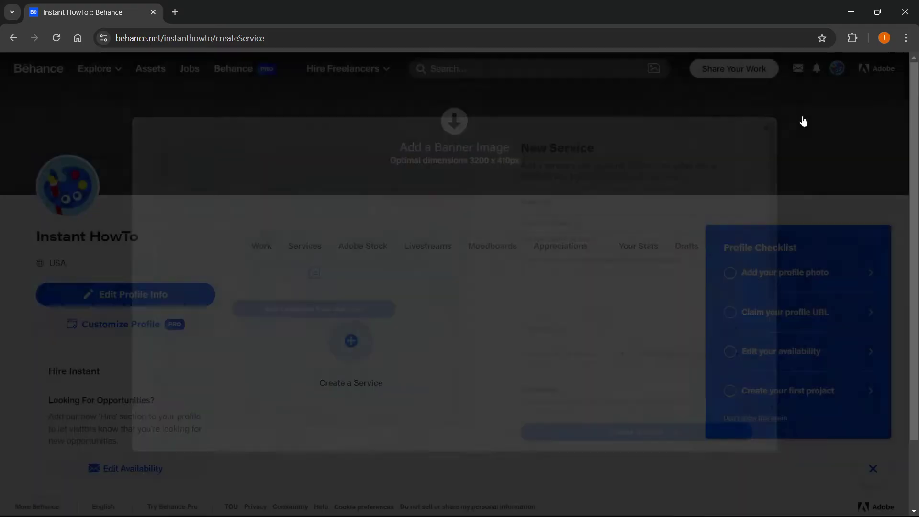
pyautogui.moveTo(734, 70)
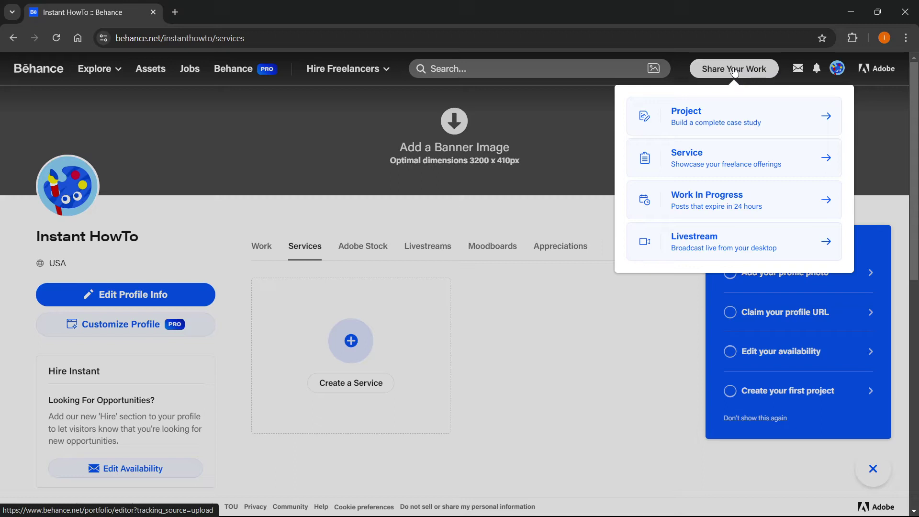
# Start a new project and upload 'how to invert mask in photoshop.mp4' from Downloads via Video/Audio.
pyautogui.click(695, 122)
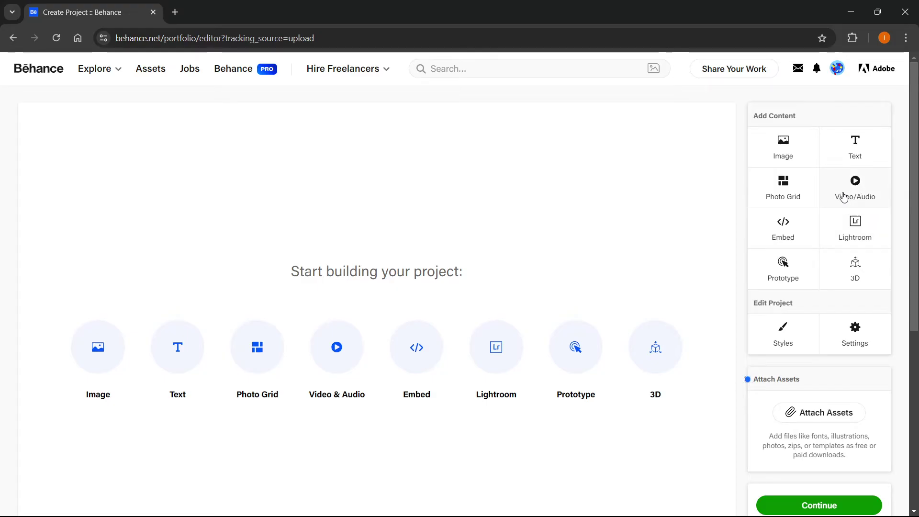
pyautogui.click(863, 192)
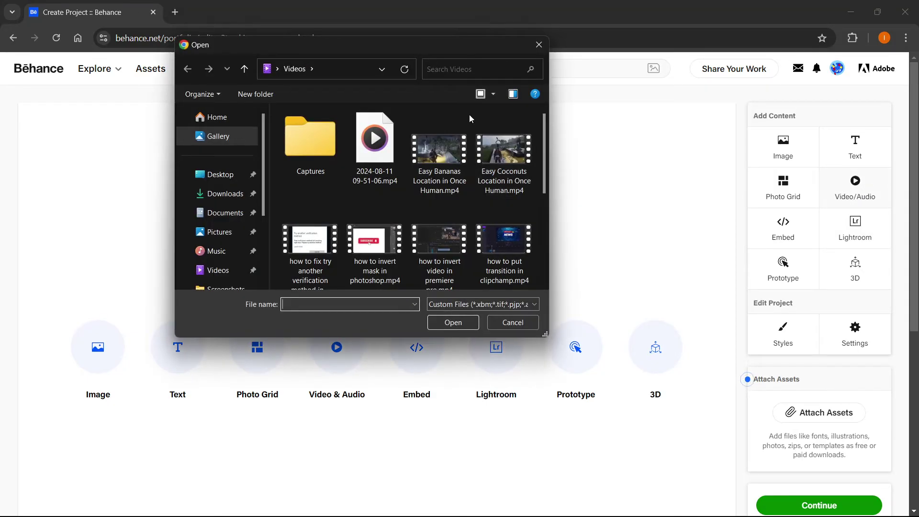
pyautogui.click(281, 202)
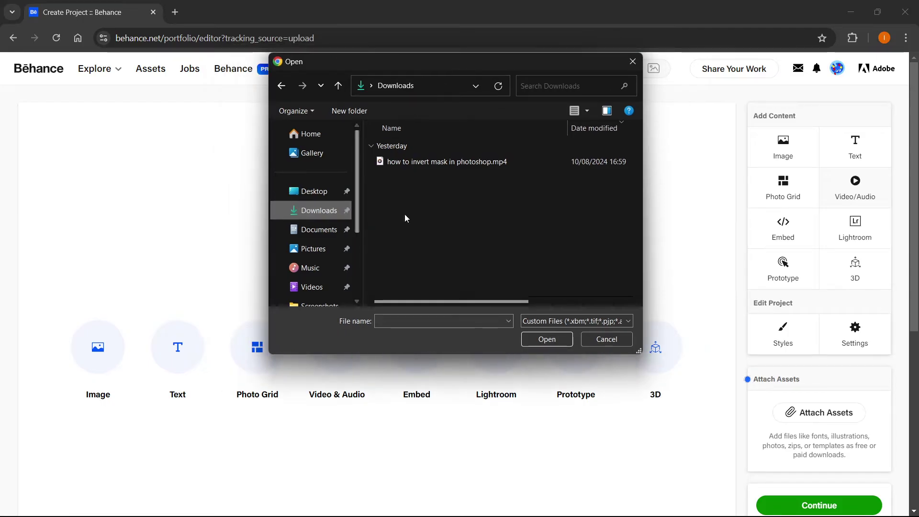
pyautogui.click(472, 168)
pyautogui.click(546, 338)
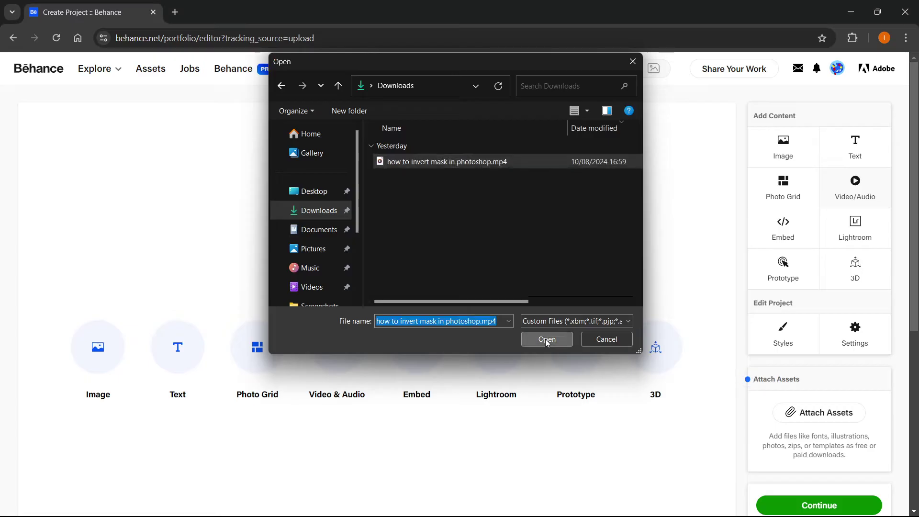
pyautogui.scroll(1, 488, 253)
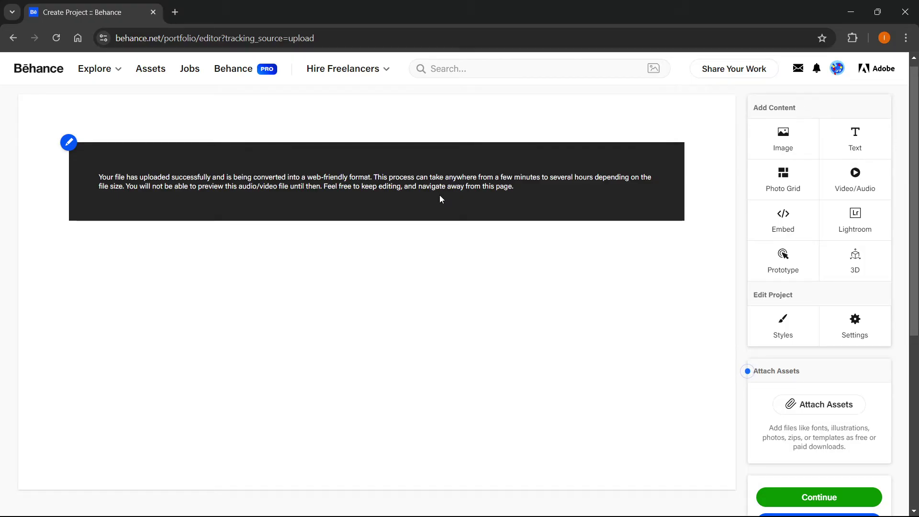
pyautogui.moveTo(609, 259)
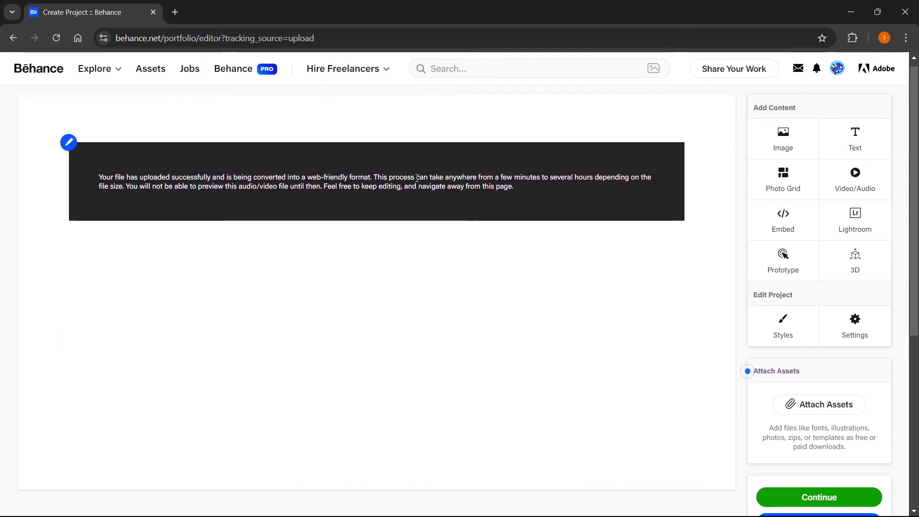
# Continue to the project's publishing details and set Behance Visibility to Everyone.
pyautogui.scroll(-3, 458, 180)
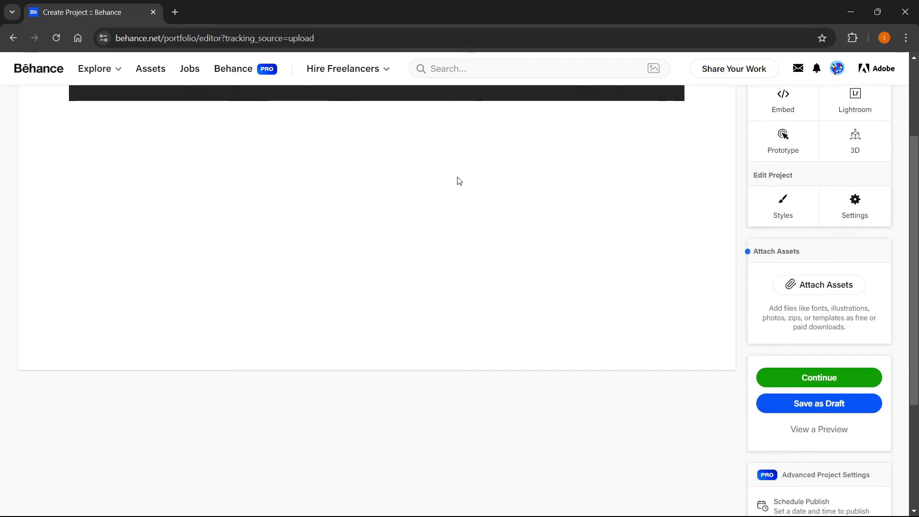
pyautogui.click(802, 441)
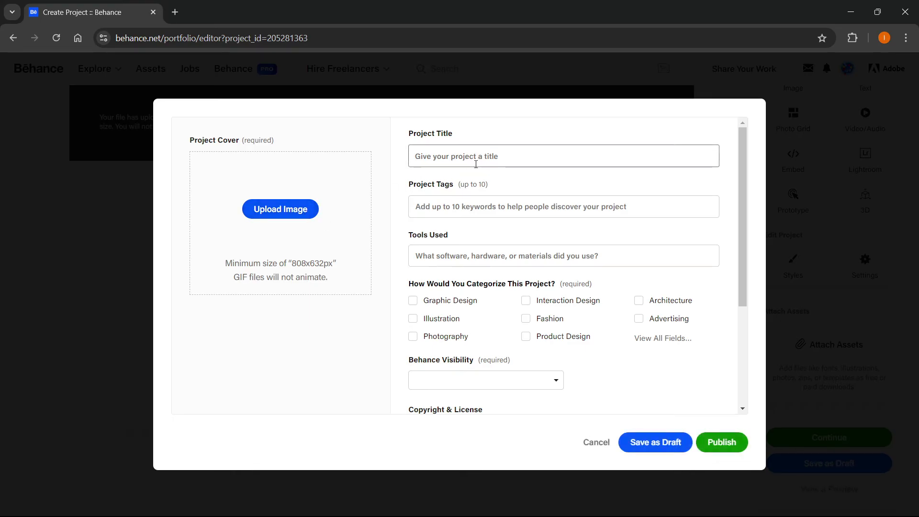
pyautogui.scroll(-1, 453, 166)
pyautogui.scroll(-1, 471, 196)
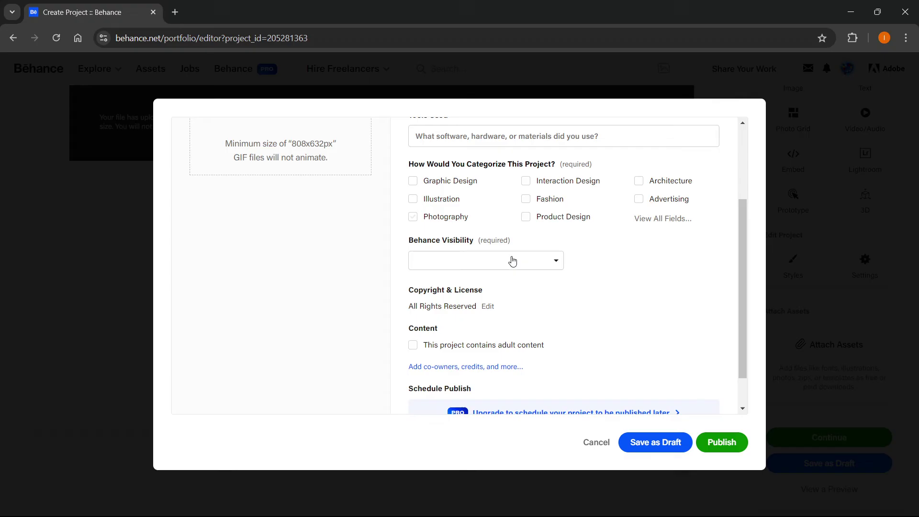
pyautogui.click(460, 261)
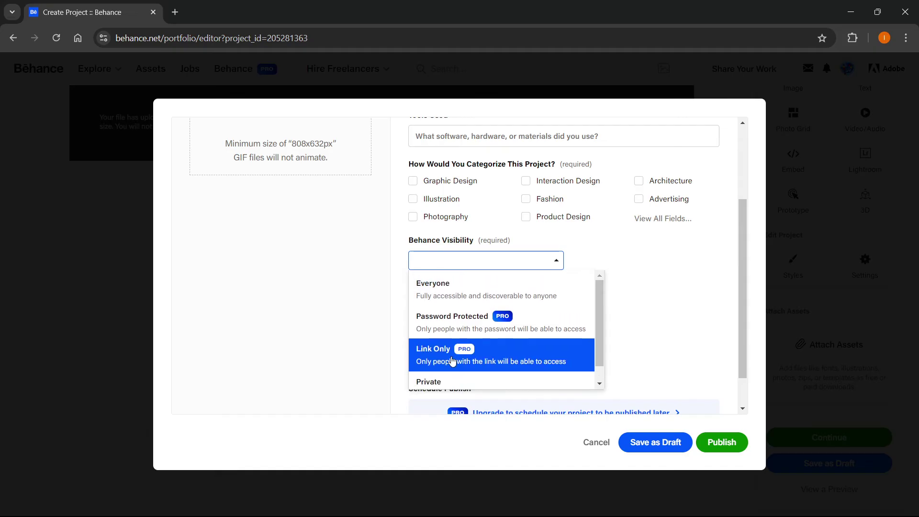
pyautogui.click(476, 292)
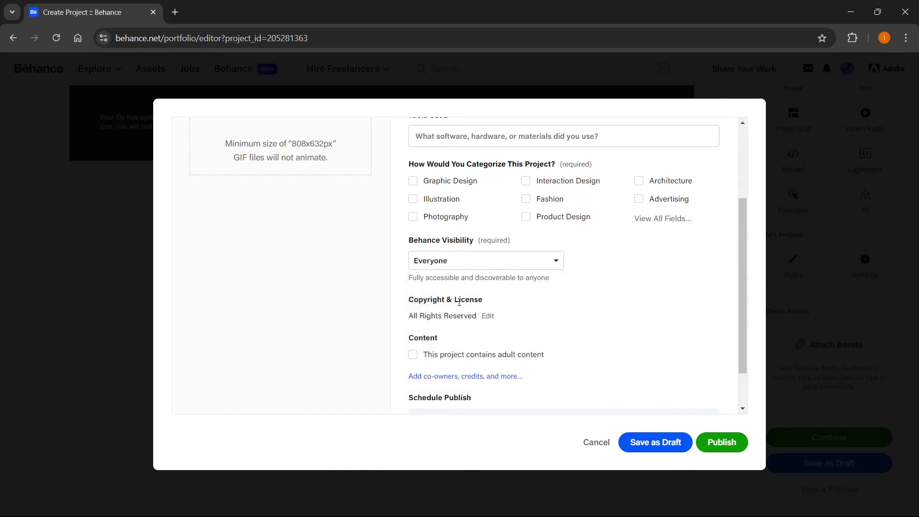
pyautogui.scroll(-2, 459, 302)
pyautogui.scroll(5, 538, 307)
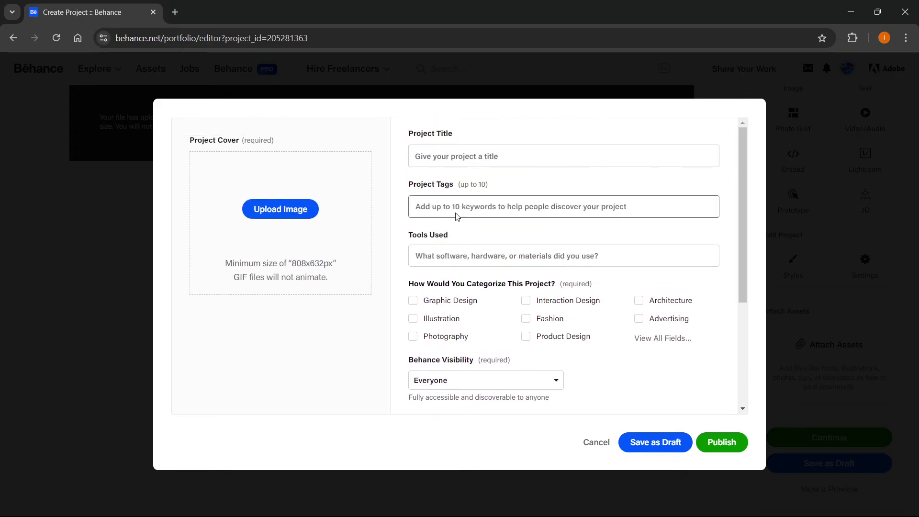
pyautogui.scroll(-2, 476, 180)
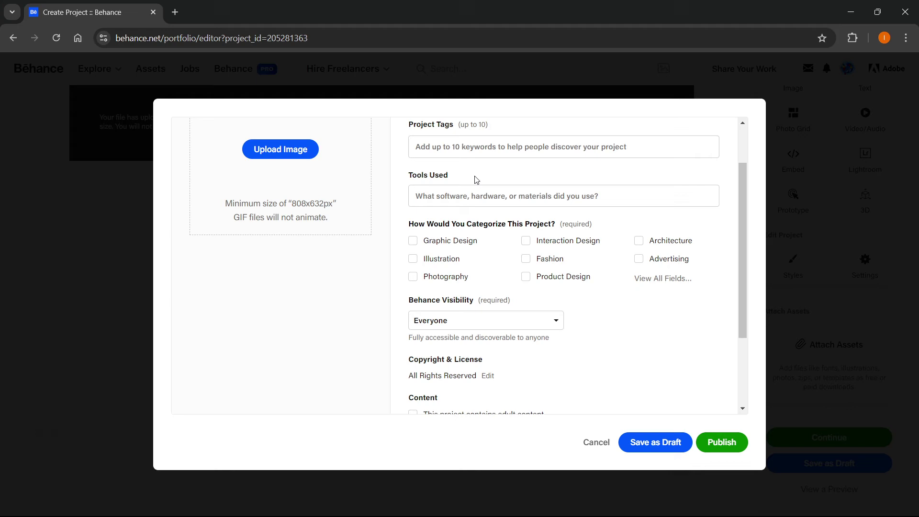
# Try publishing, review the missing title, cover and category errors, then save as draft.
pyautogui.click(722, 443)
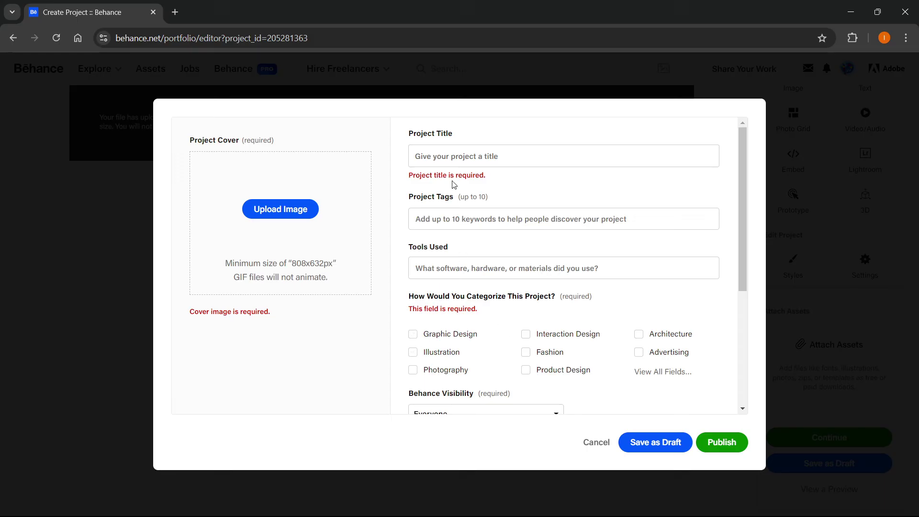
pyautogui.scroll(-4, 499, 252)
pyautogui.scroll(4, 501, 247)
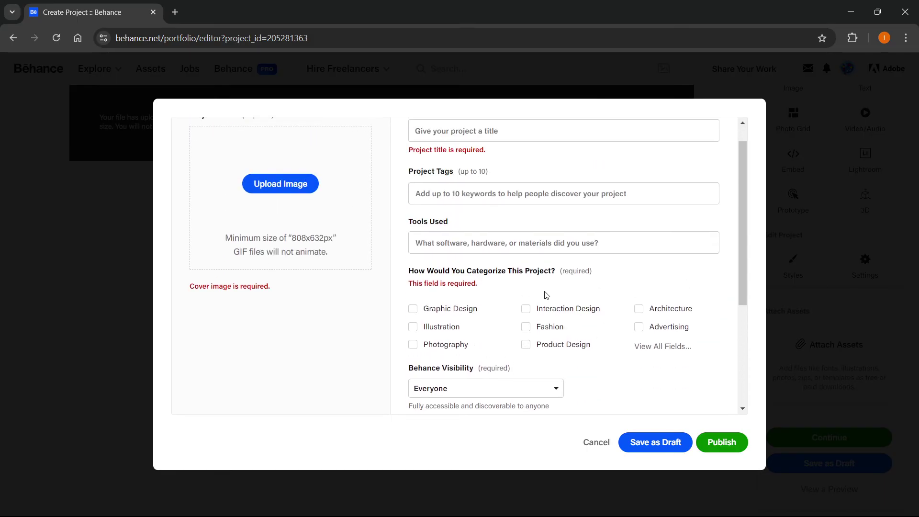
pyautogui.scroll(1, 489, 291)
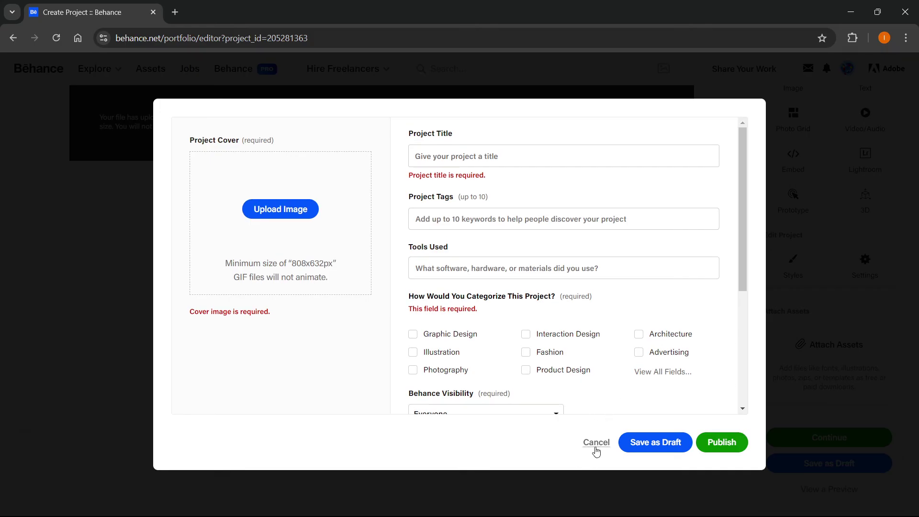
pyautogui.click(652, 445)
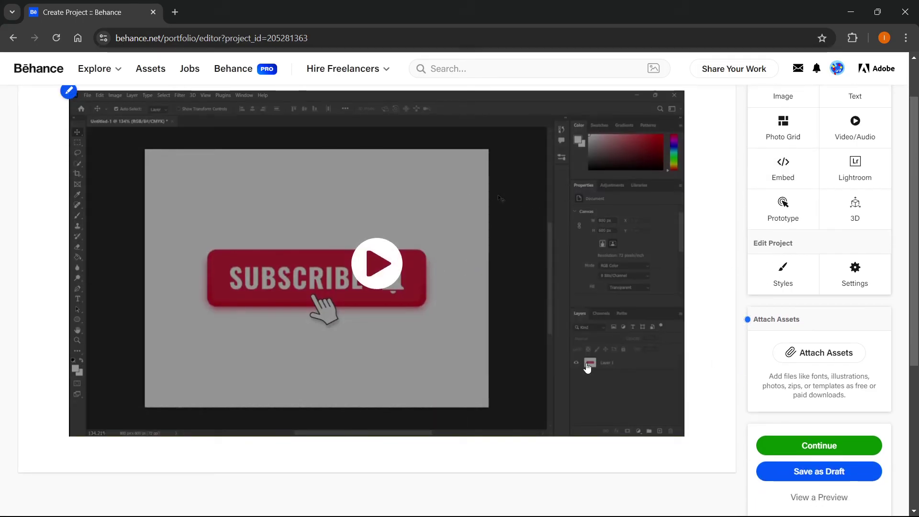
# Scroll the project editor to view the converted video's playable preview.
pyautogui.scroll(1, 365, 273)
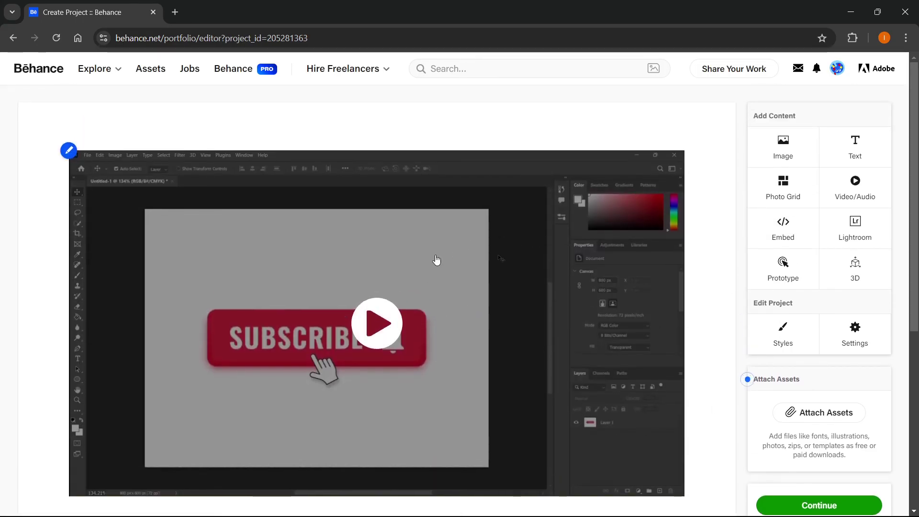
pyautogui.scroll(-1, 450, 246)
pyautogui.scroll(1, 462, 232)
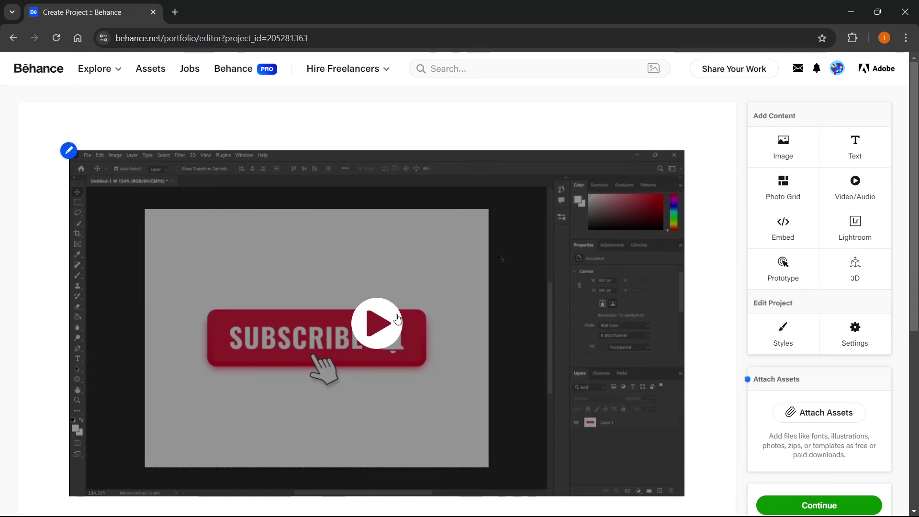
# Go to your Behance Profile from the avatar menu.
pyautogui.click(768, 76)
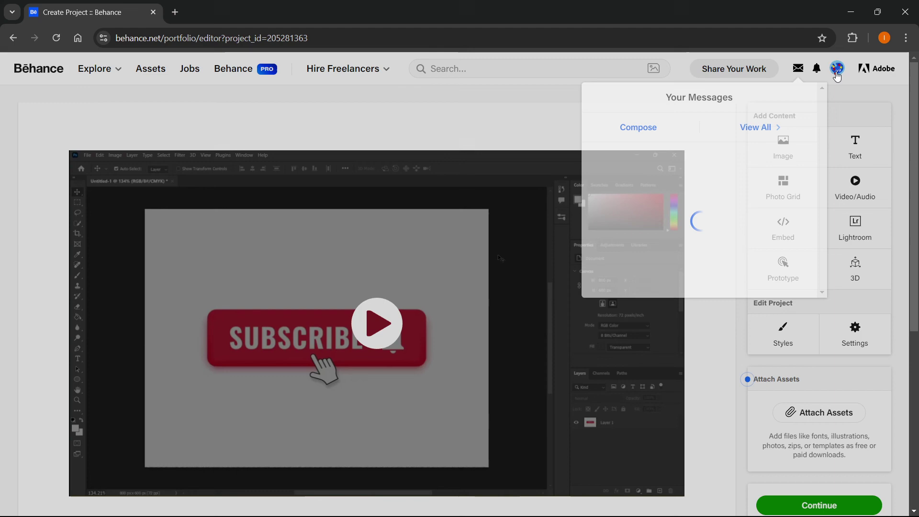
pyautogui.moveTo(835, 74)
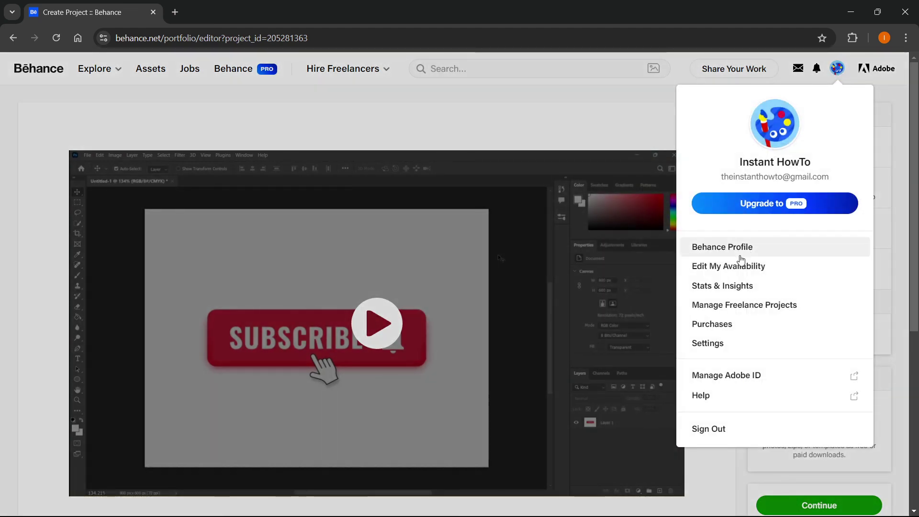
pyautogui.click(740, 252)
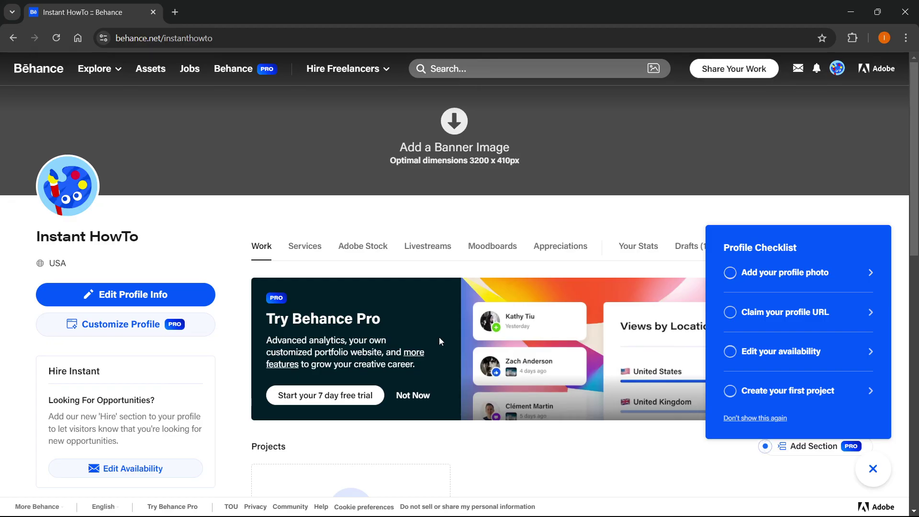
# Dismiss the Profile Checklist and open the Drafts (1) tab showing the saved project.
pyautogui.scroll(-4, 439, 340)
pyautogui.click(872, 468)
pyautogui.scroll(4, 643, 290)
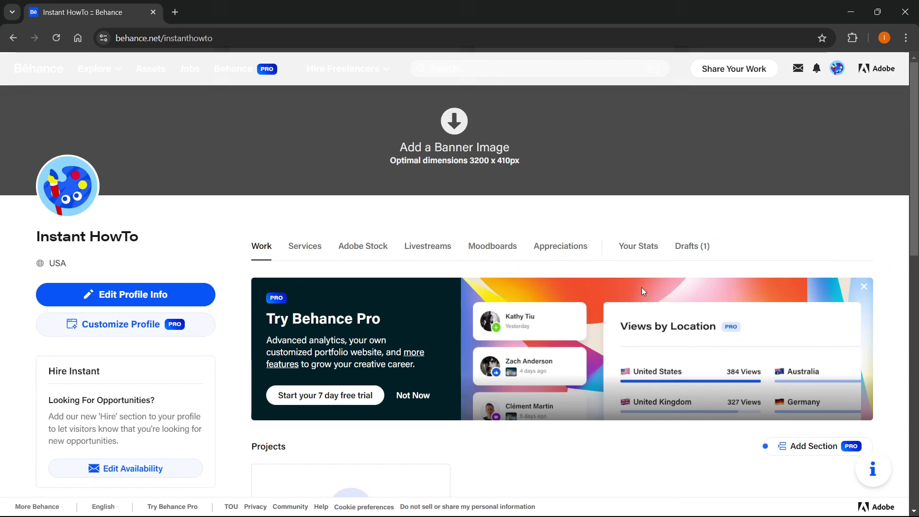
pyautogui.click(691, 246)
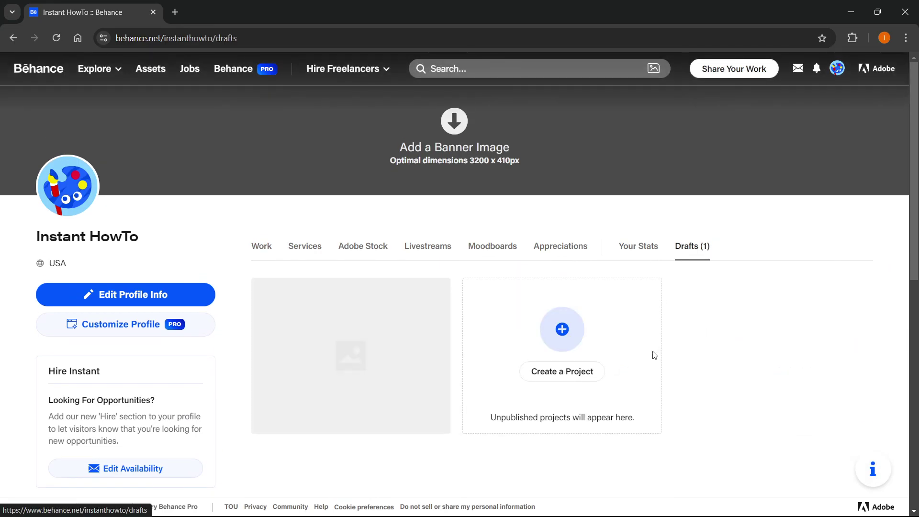
pyautogui.moveTo(391, 390)
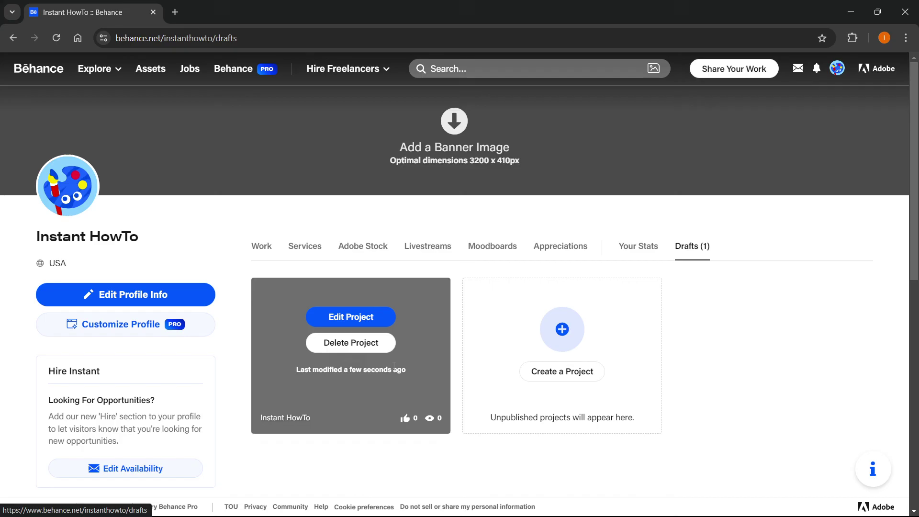
# Reopen the saved draft in the project editor with Edit Project.
pyautogui.click(373, 317)
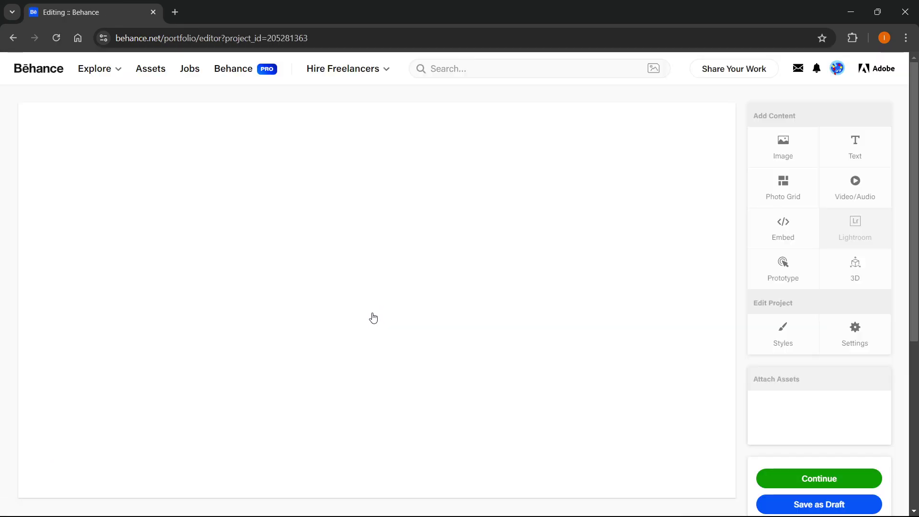